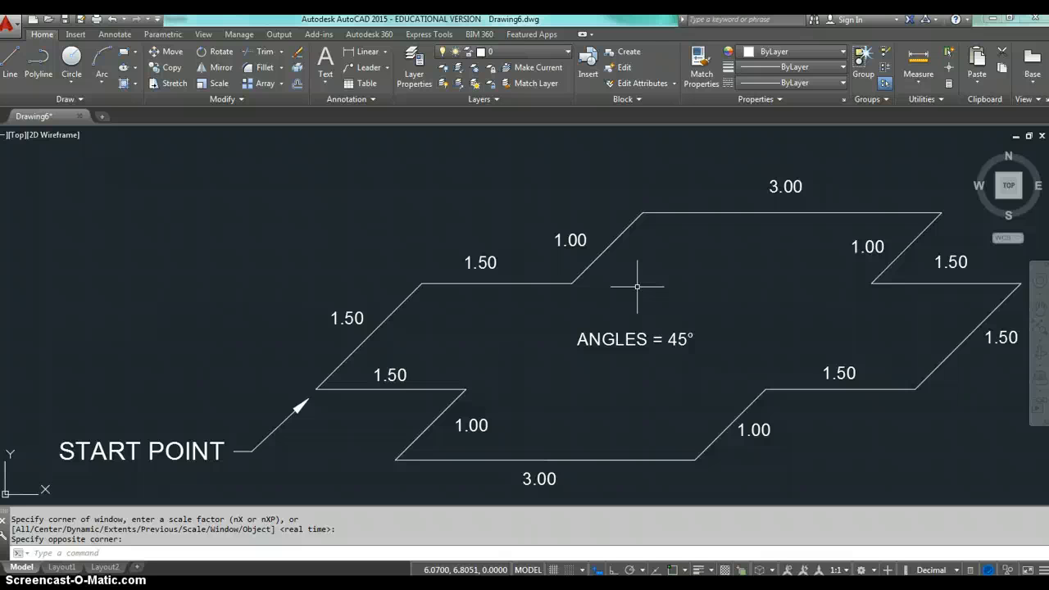
Step: Close Drawing6 without saving it and start a new blank drawing
click(78, 119)
click(530, 333)
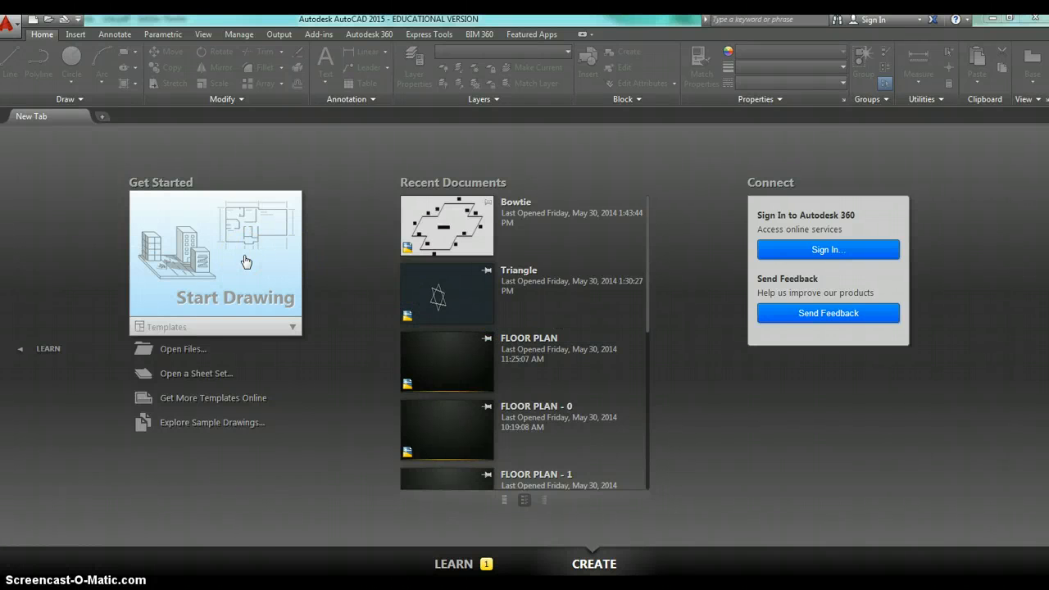
click(185, 259)
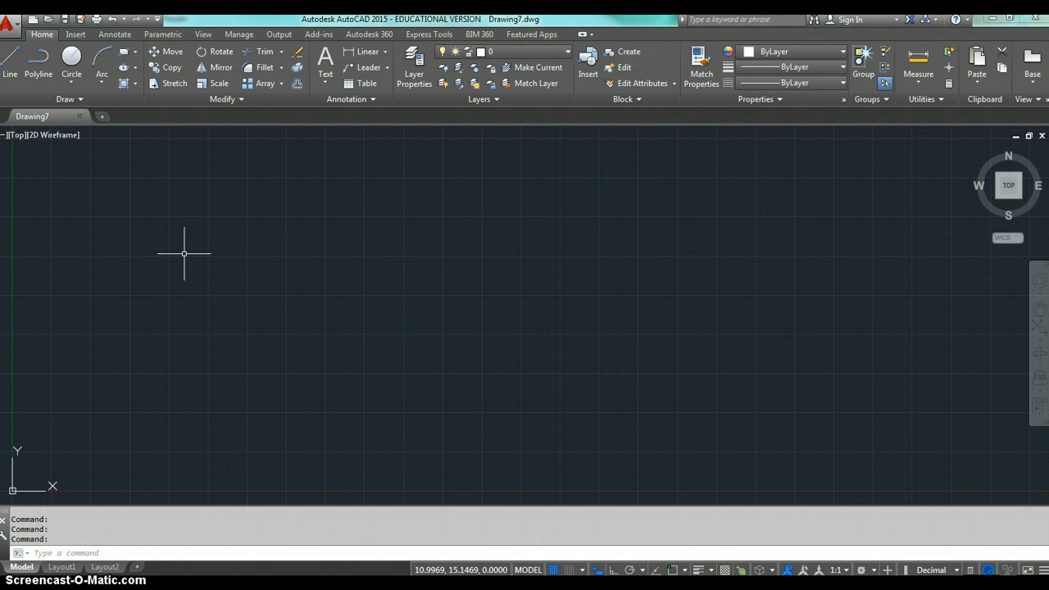
Step: Paste the copied reference outline with its dimension labels near the drawing's origin, at about (3.39, 3.46)
key(ctrl+v)
click(207, 351)
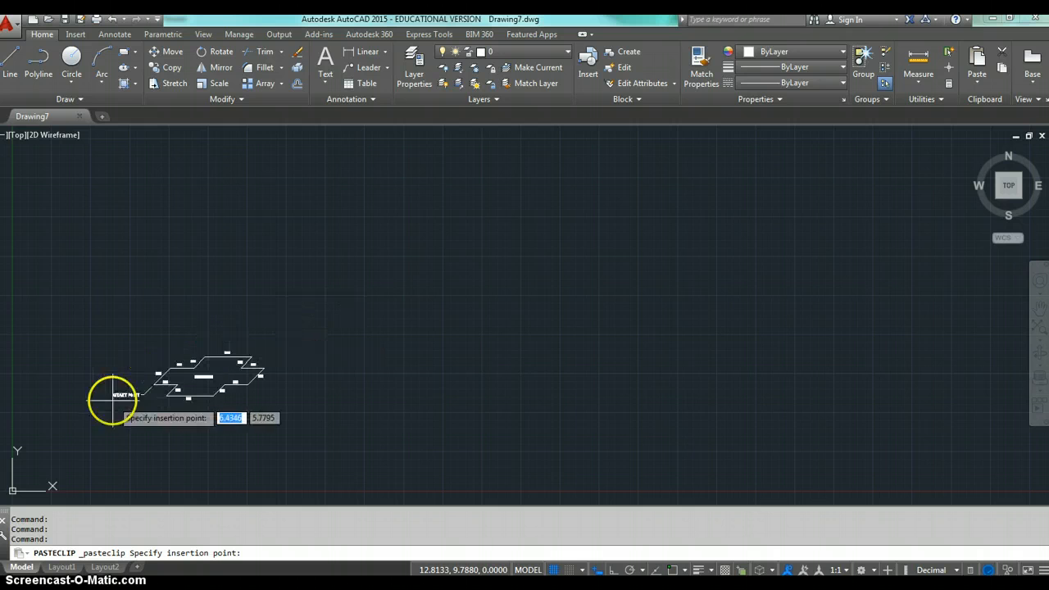
click(66, 437)
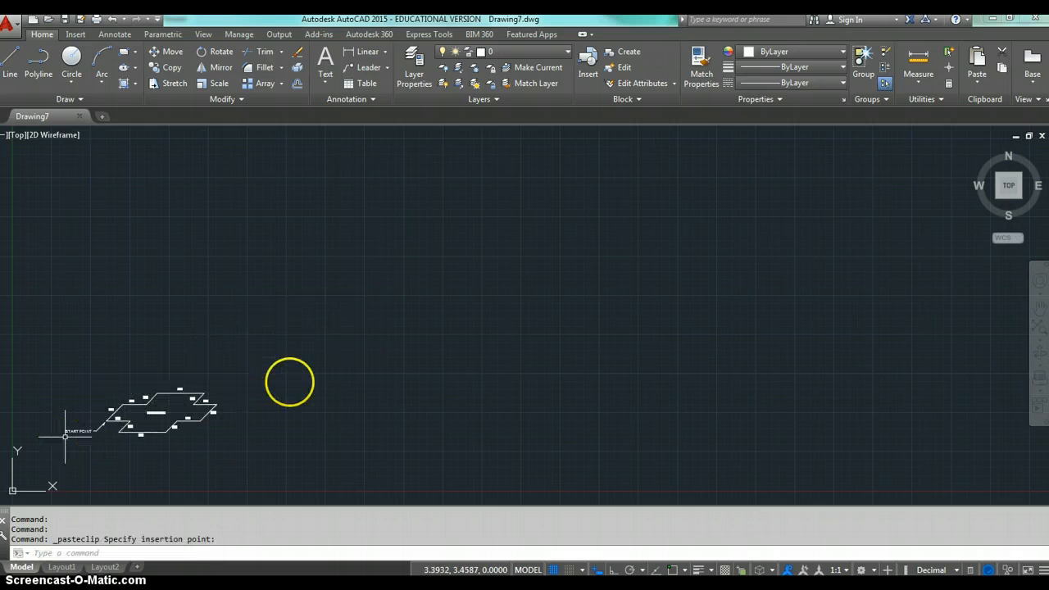
middle_click(288, 382)
middle_click(289, 381)
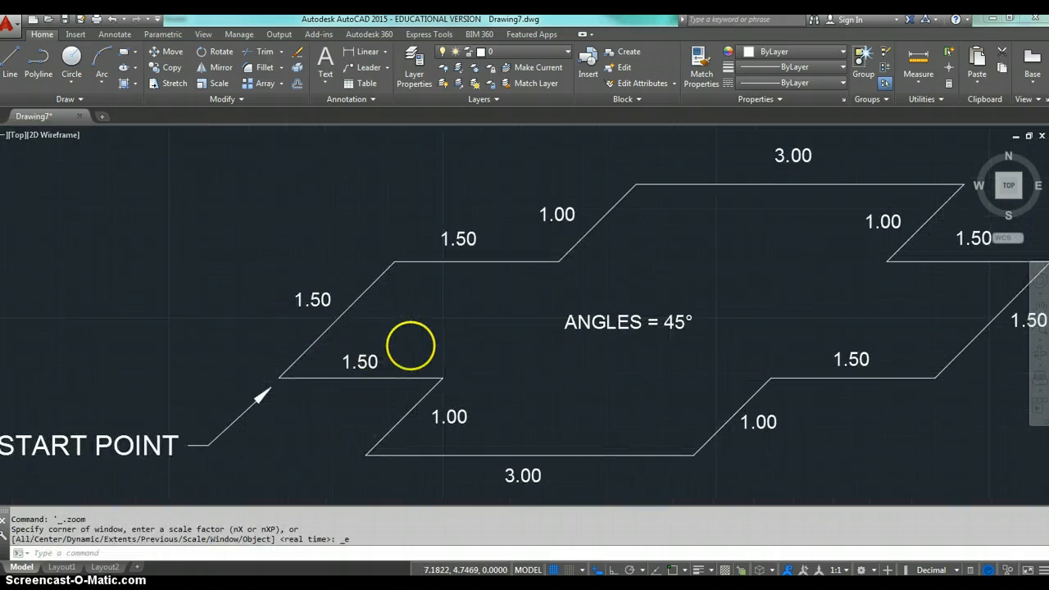
scroll(434, 352, down, 5)
mouse_move(499, 355)
middle_down()
mouse_move(311, 351)
mouse_move(334, 343)
middle_up()
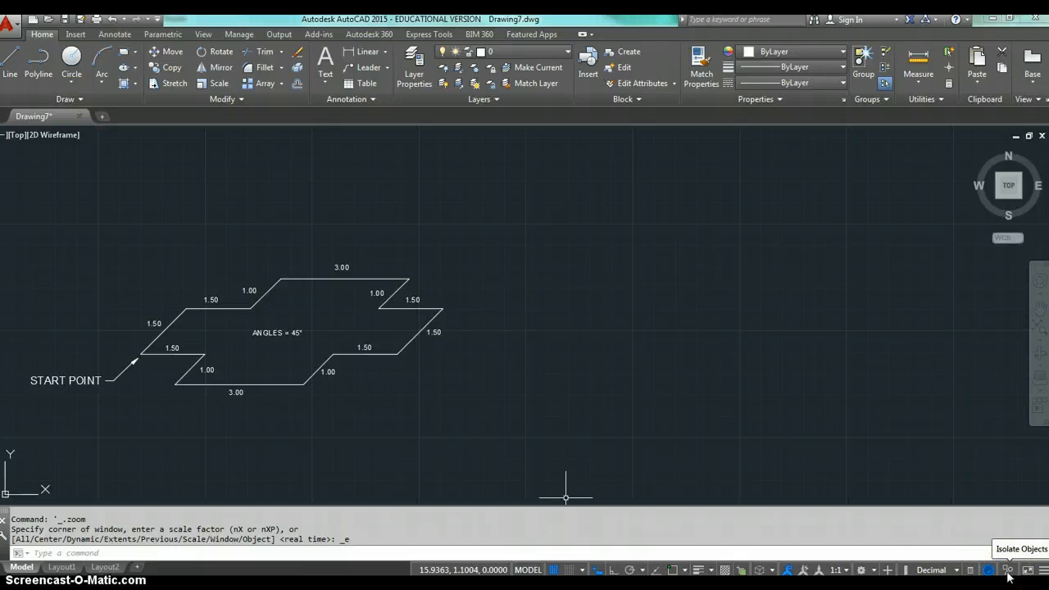
Step: Turn off the grid and the annotation visibility drawing aids, keeping layer 0 as the current layer
click(553, 570)
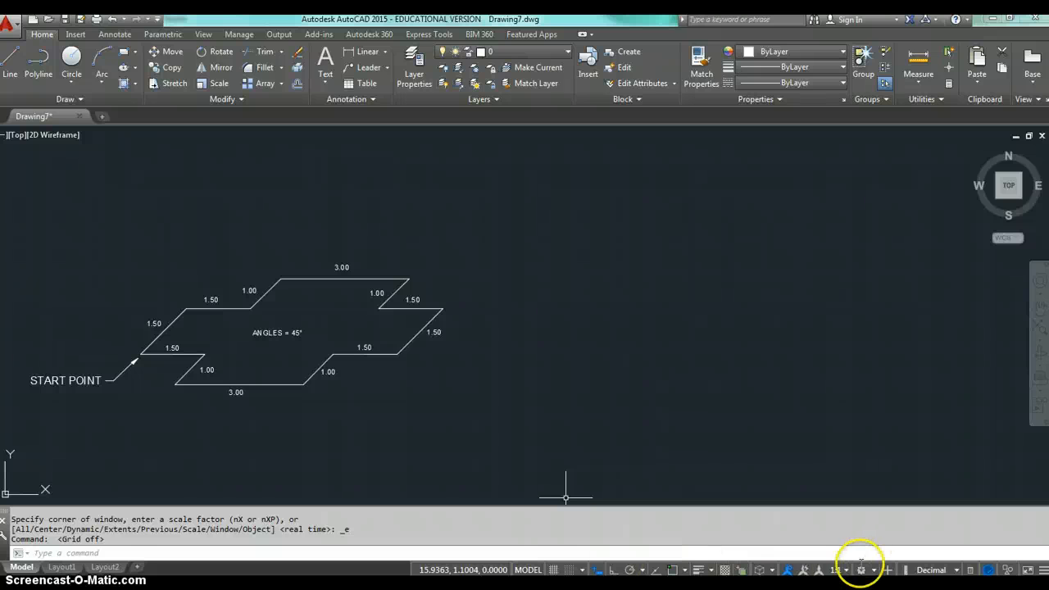
click(991, 568)
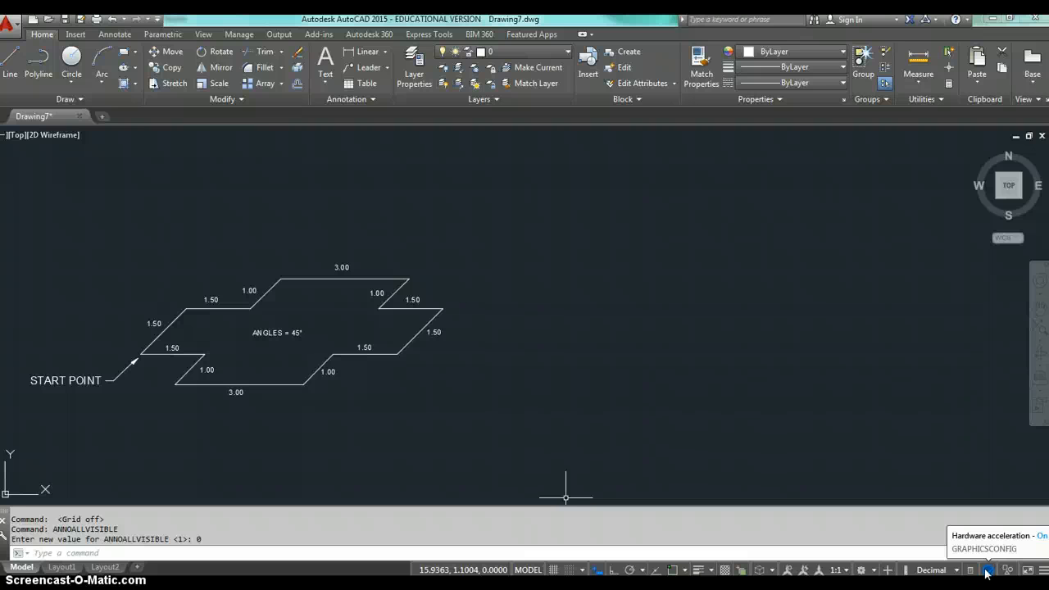
click(485, 54)
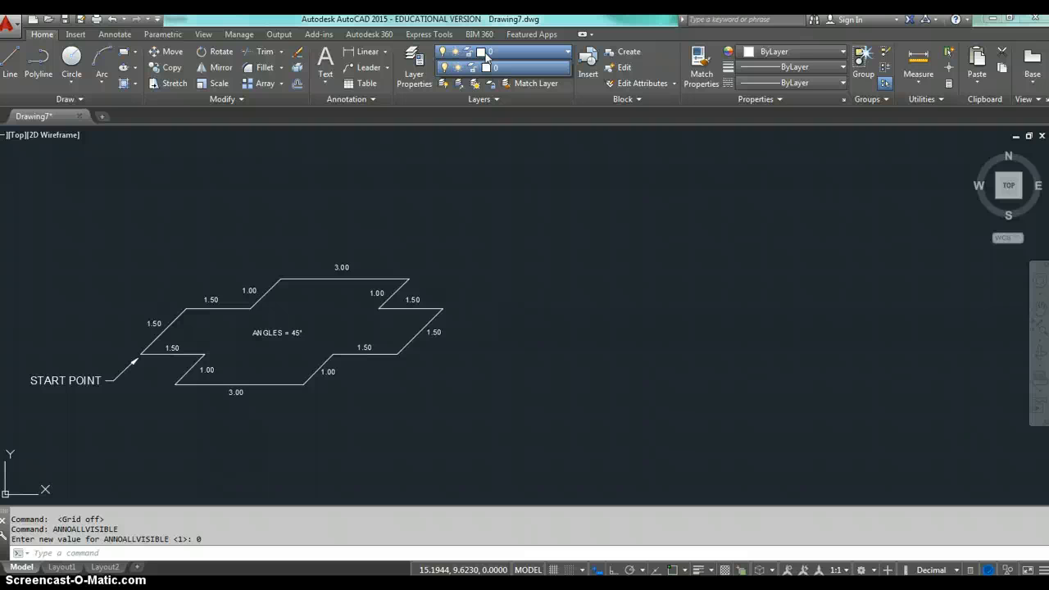
click(485, 52)
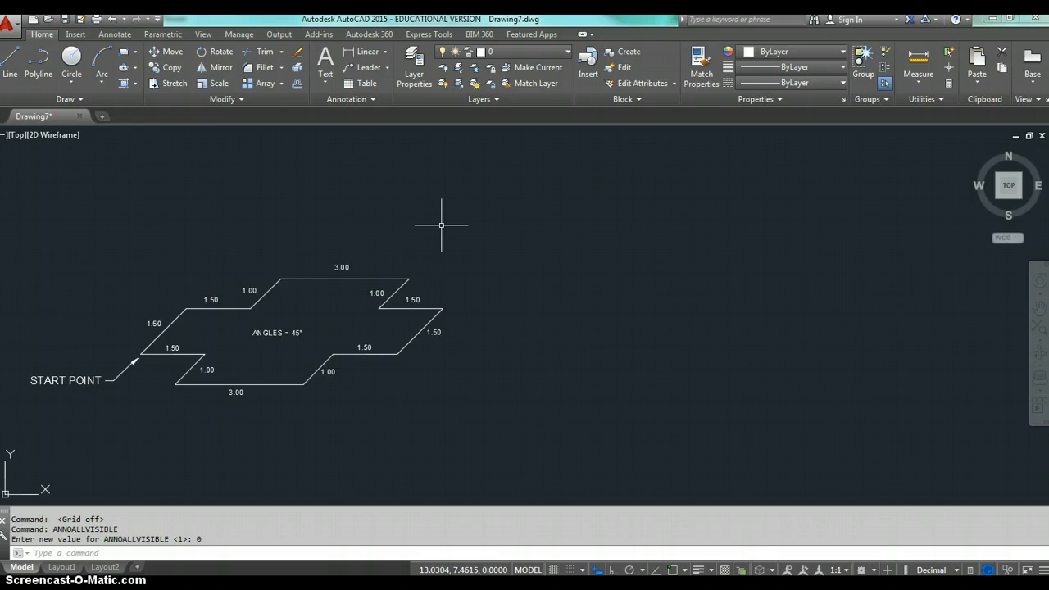
Step: Start a line with its first point in the empty area to the right of the reference outline
text(L)
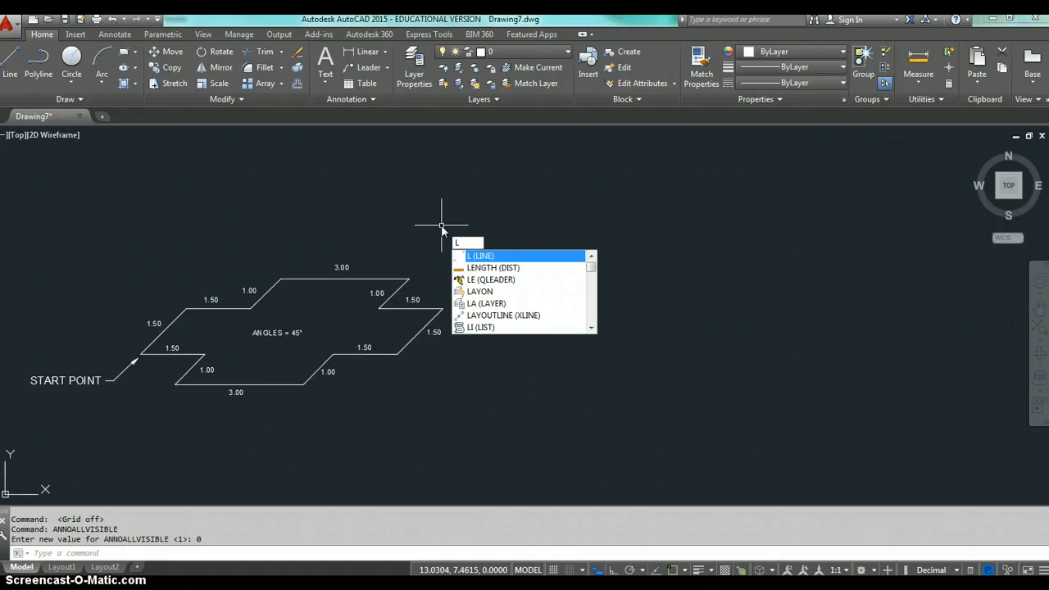
key(Return)
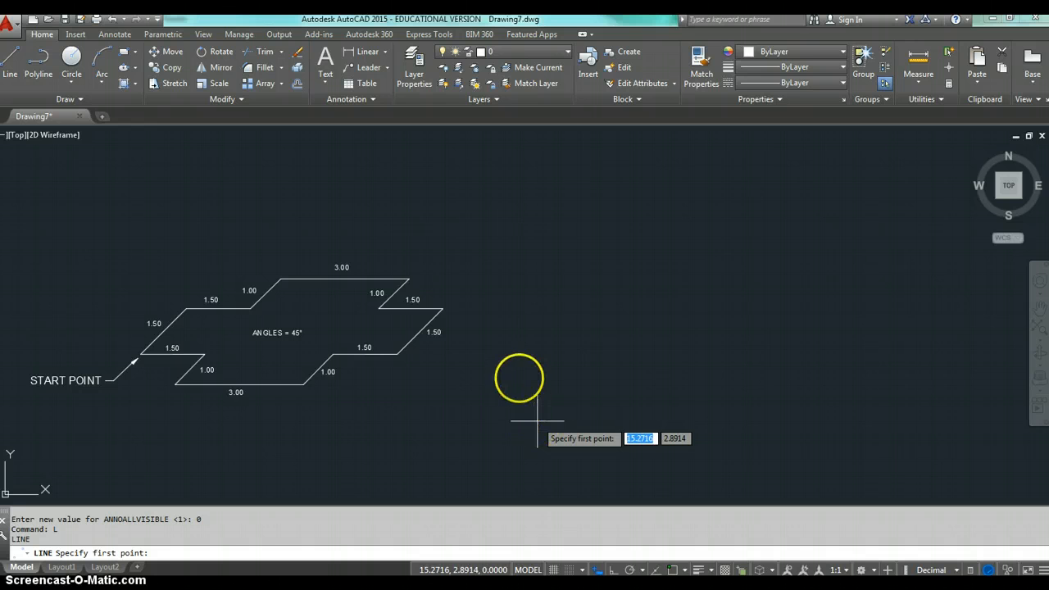
click(528, 363)
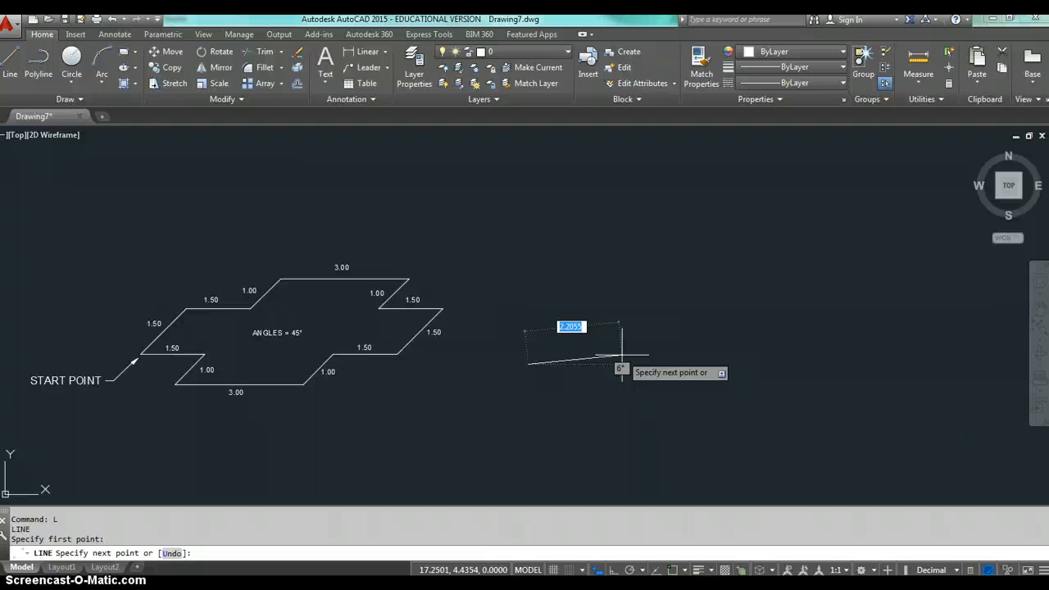
Step: Draw a trial segment 1.5 long at 0° from the first point and undo it within the Line command
text(1.5)
key(Tab)
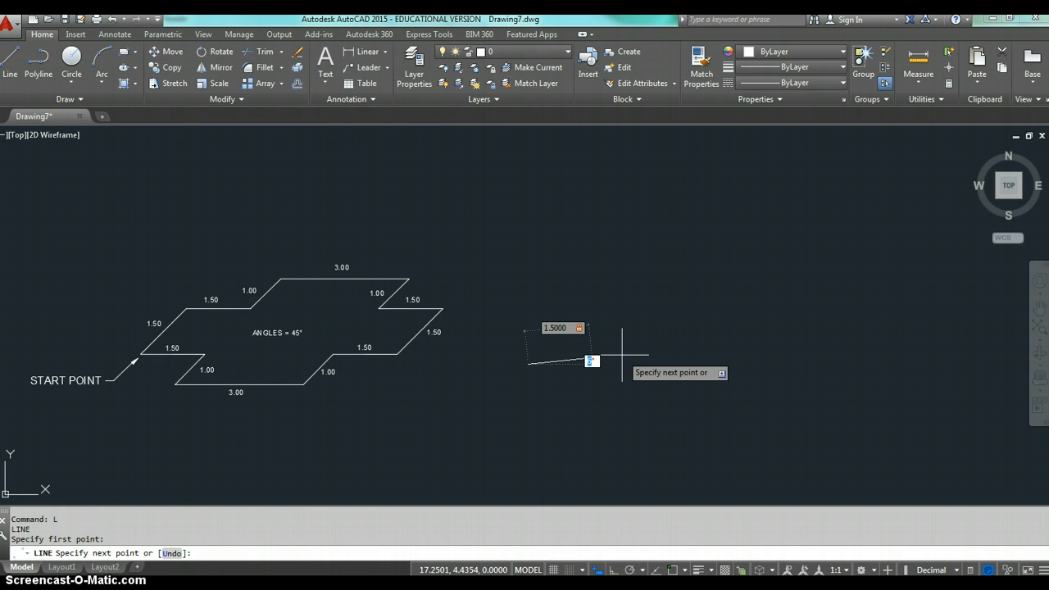
text(0)
key(Return)
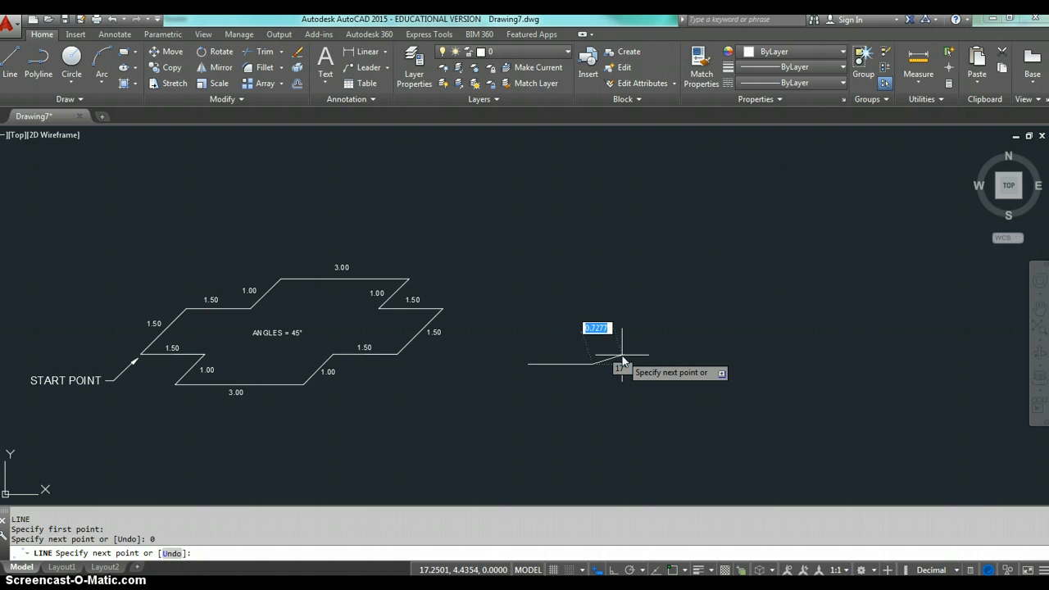
drag(622, 359, 621, 403)
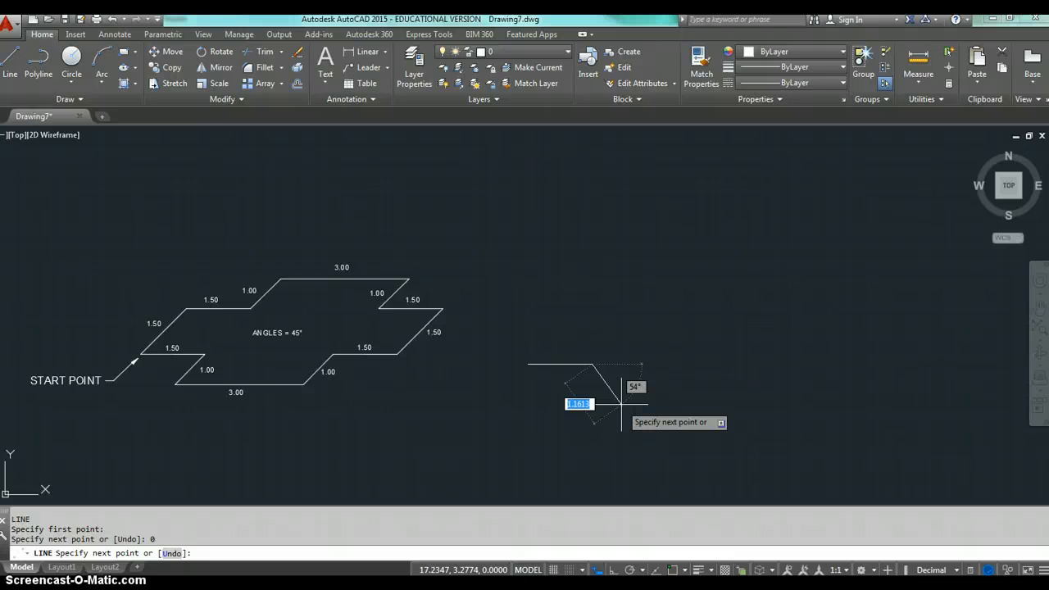
drag(622, 403, 178, 557)
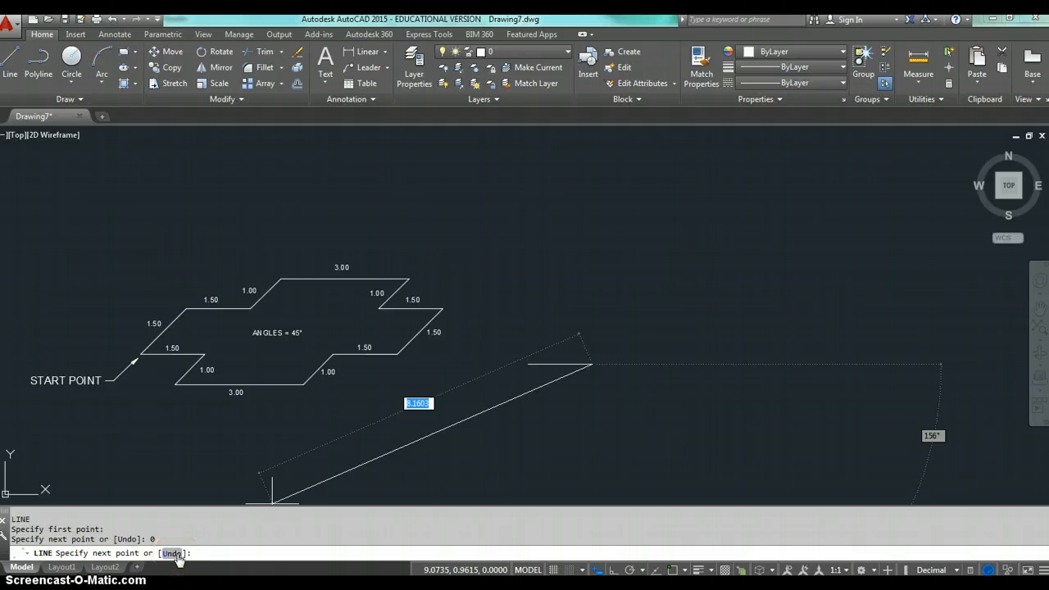
click(174, 554)
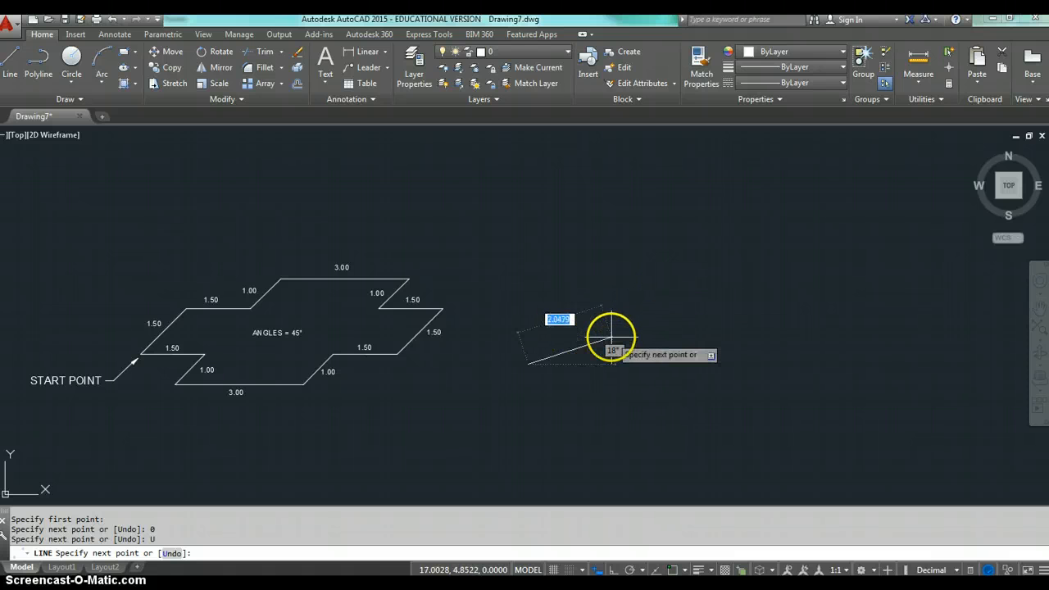
Step: Draw the outline's first segment 1.5 long at 0°, followed by a downward segment 1 long at 135°
text(1.5)
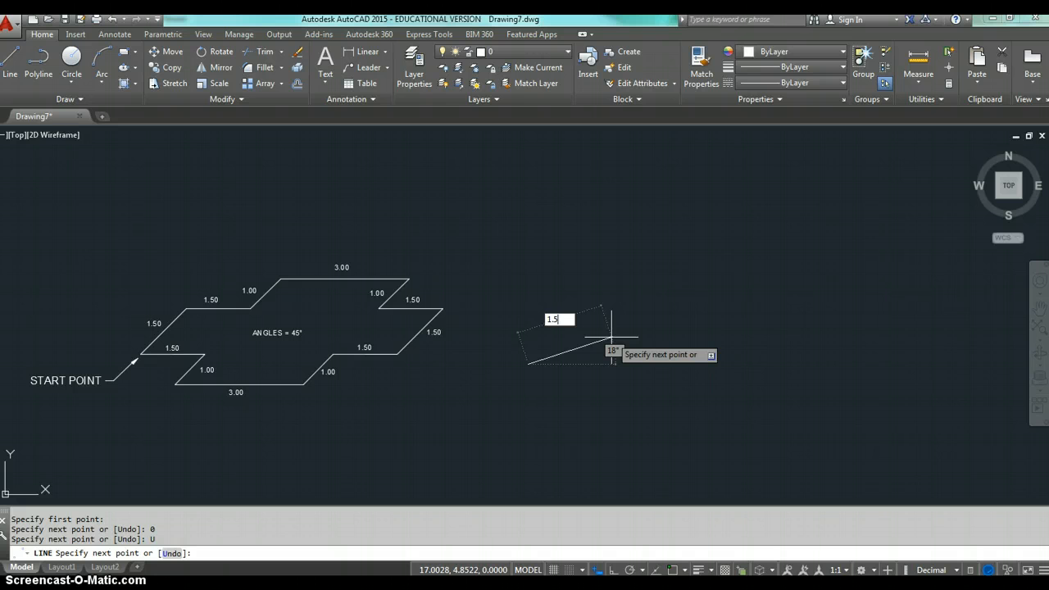
key(Tab)
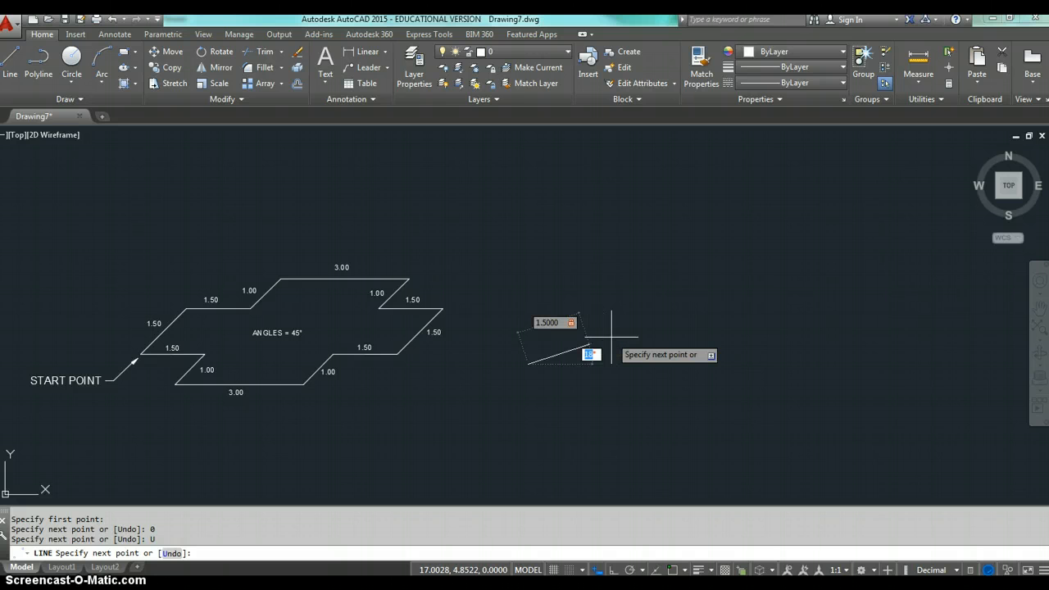
text(0)
key(Return)
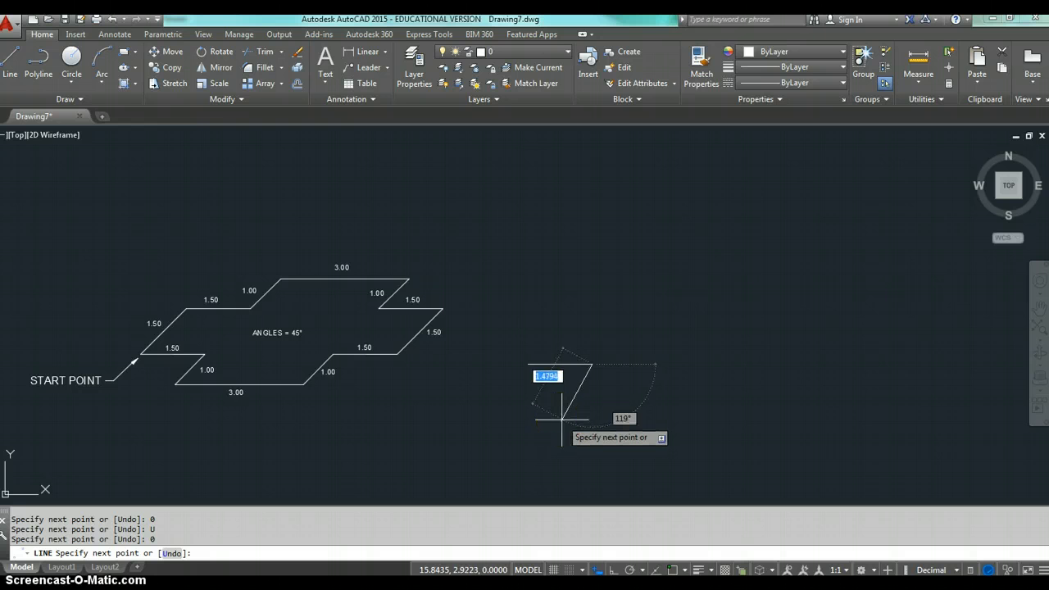
text(1)
key(Tab)
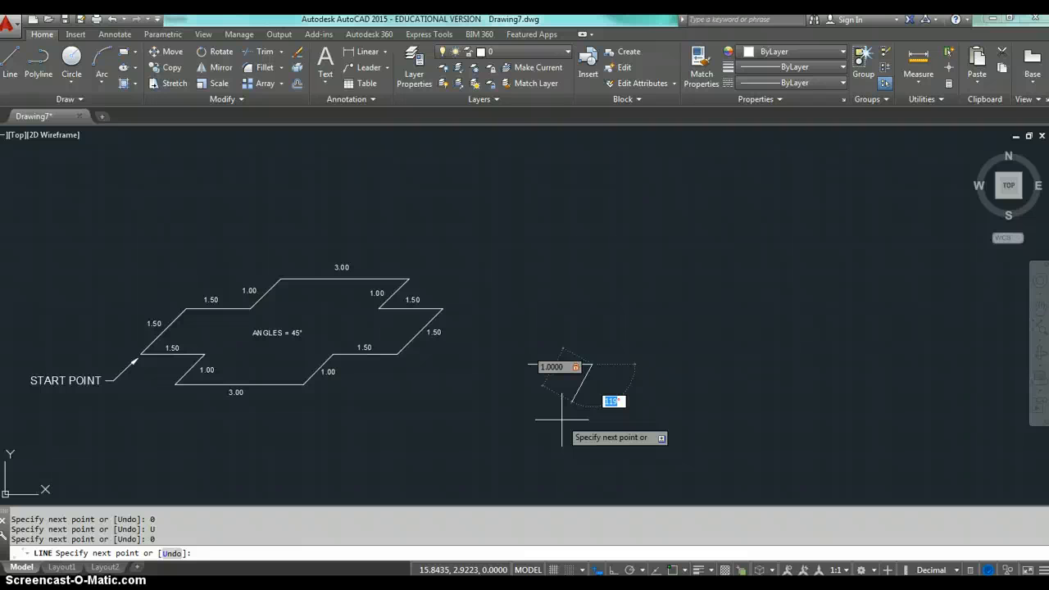
text(135)
key(Return)
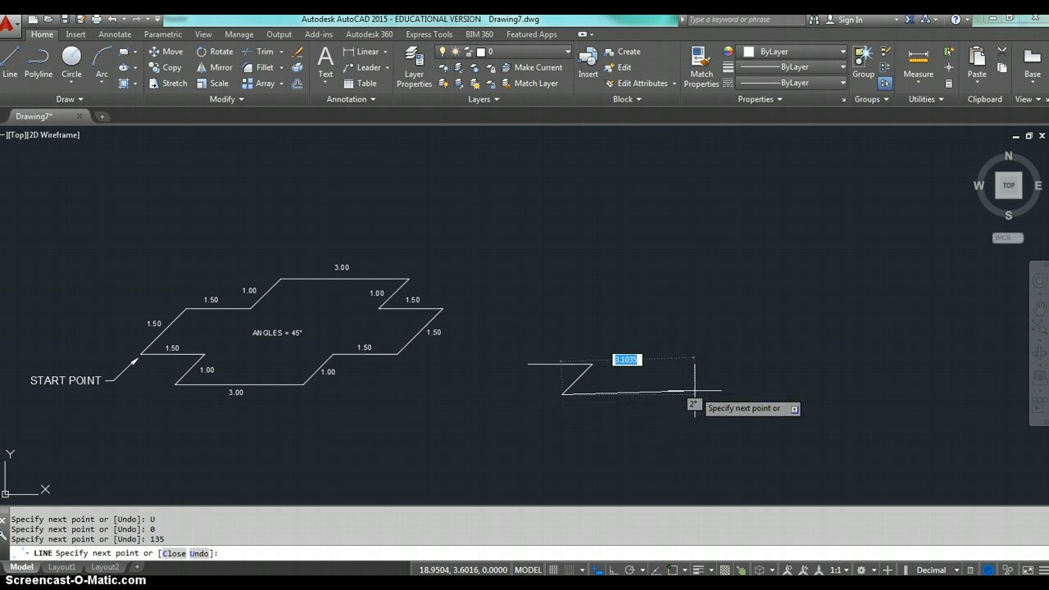
Step: Continue the line with the bottom edge 3 long at 0° and an upward segment 1 long at 45°
text(3)
key(Tab)
text(0)
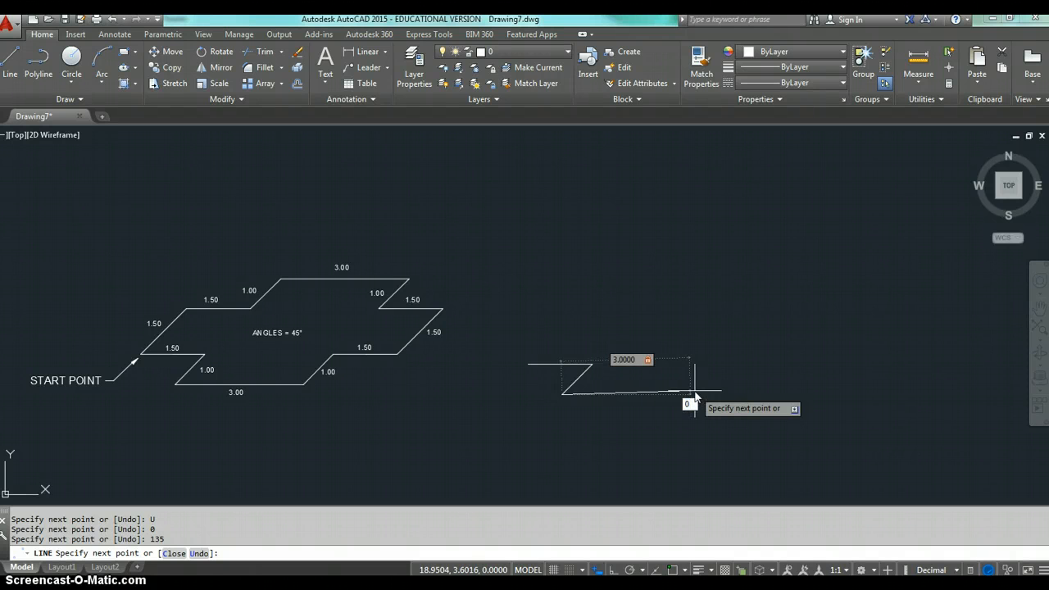
key(Return)
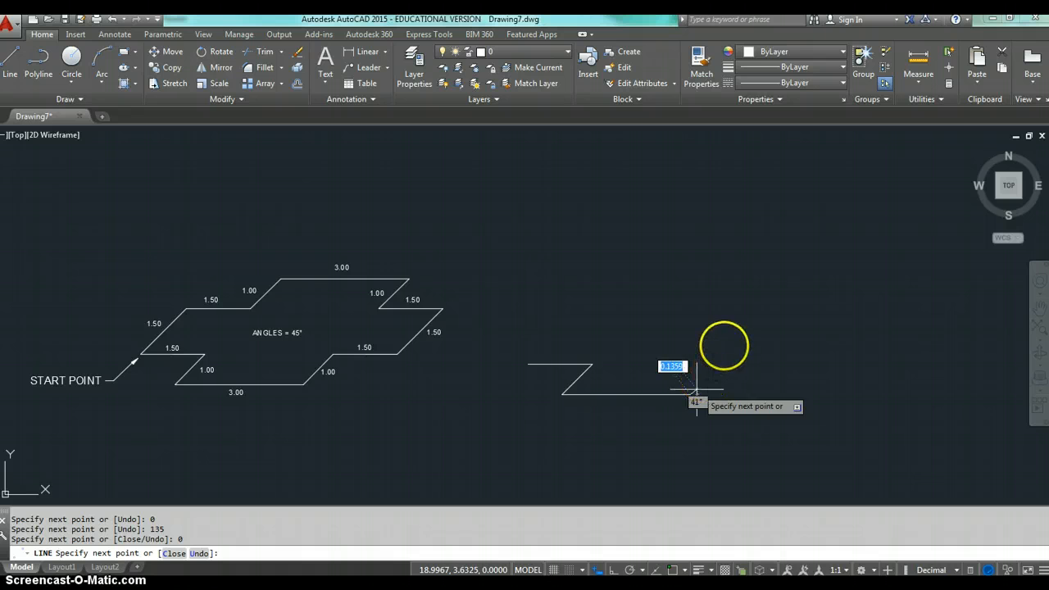
text(1)
key(Tab)
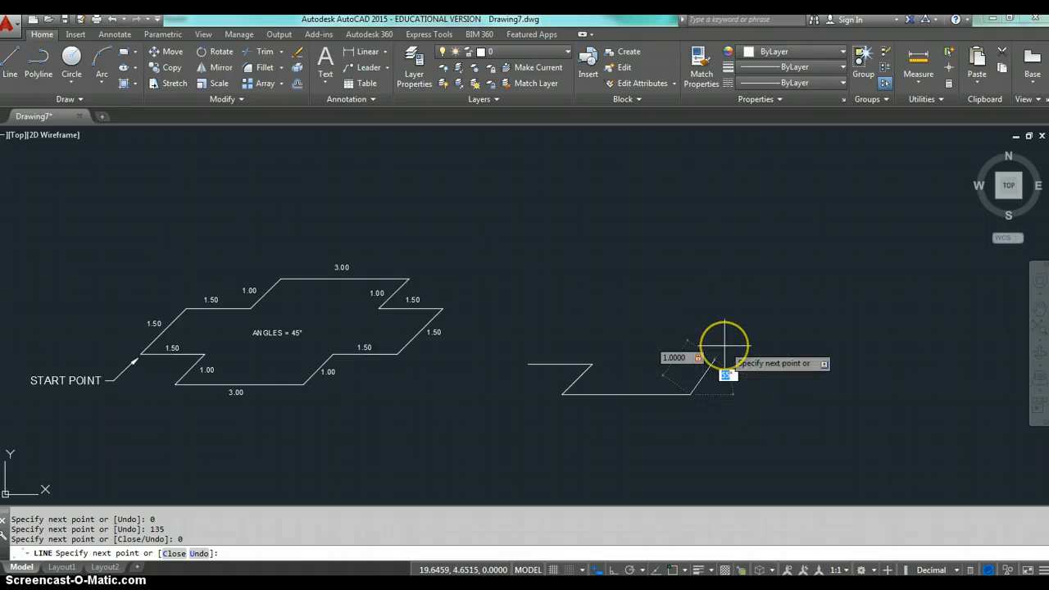
text(45)
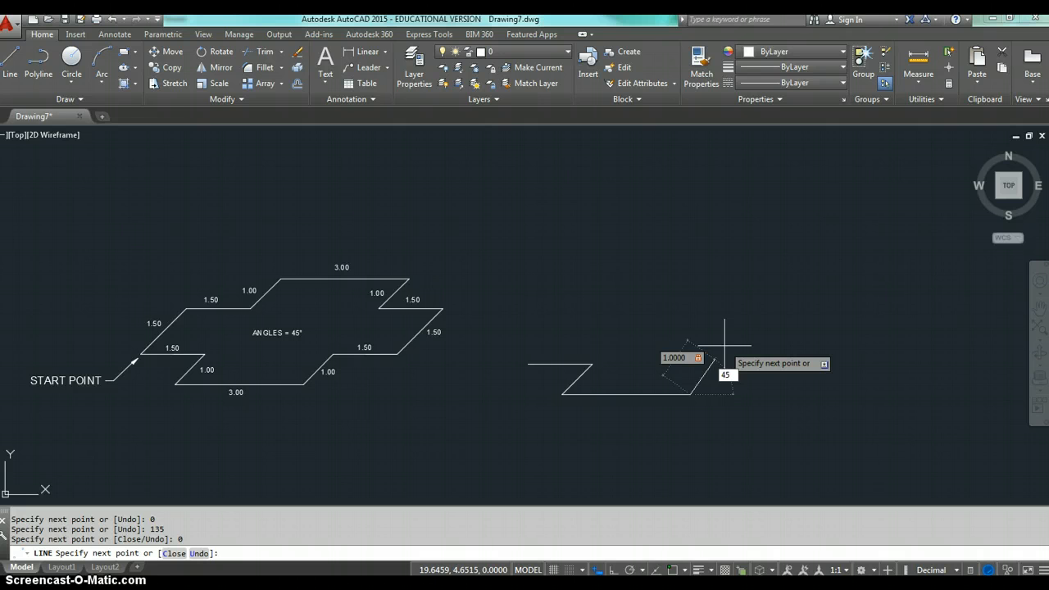
key(Return)
Step: Add a segment 1.5 long at 0° and an upward segment 1.5 long at 45° to form the outline's right end
click(785, 366)
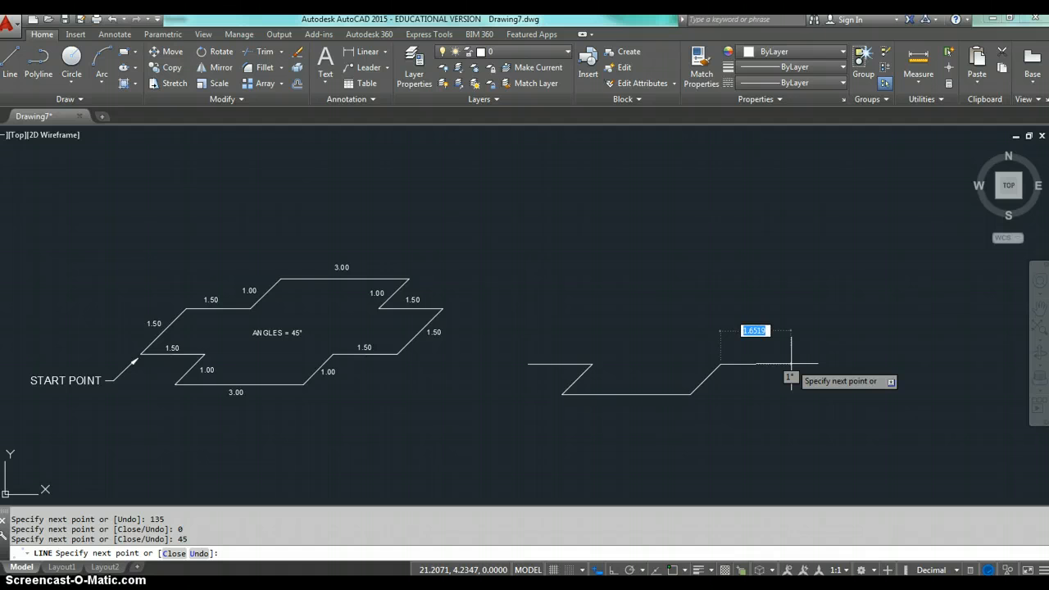
text(1.5)
key(Tab)
text(0)
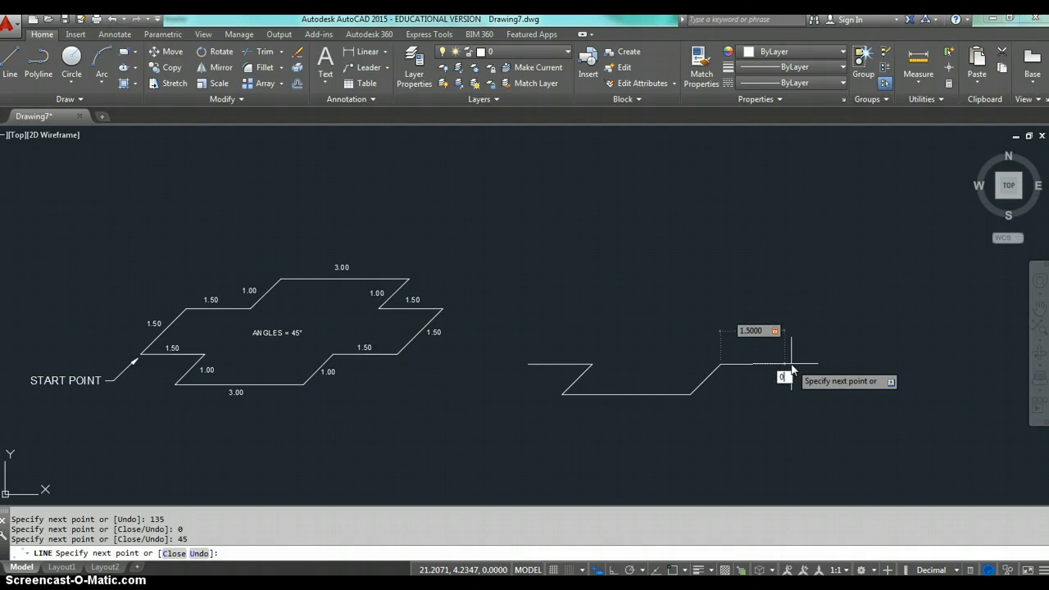
key(Return)
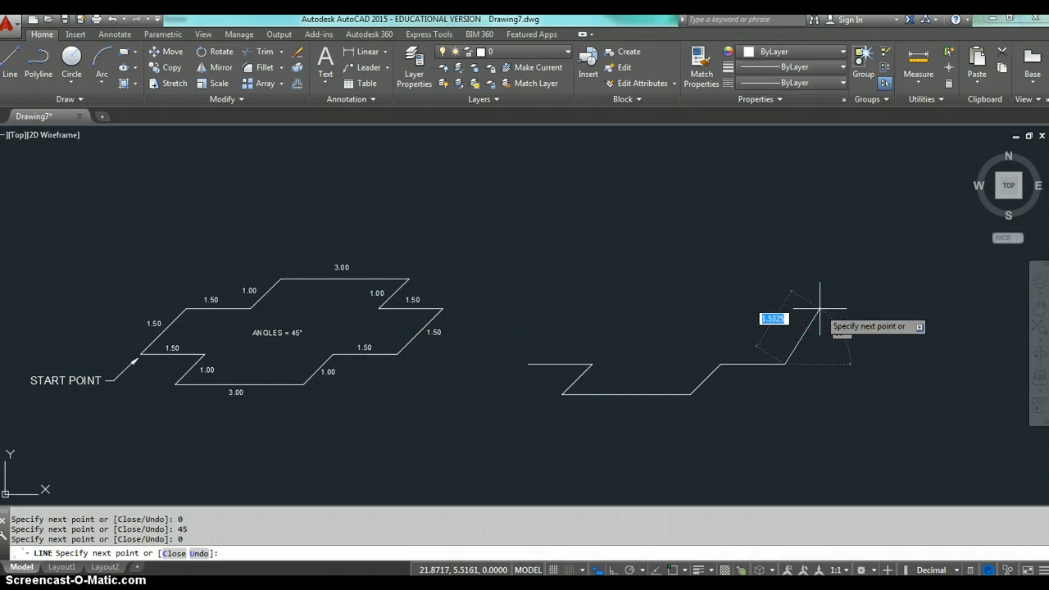
text(1.5)
key(Tab)
text(45)
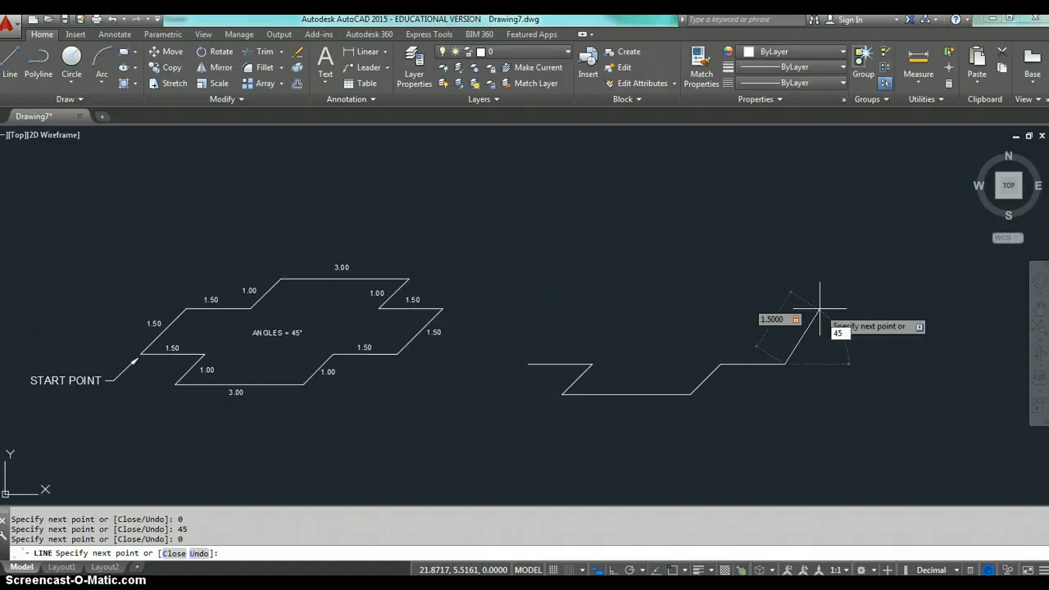
key(Return)
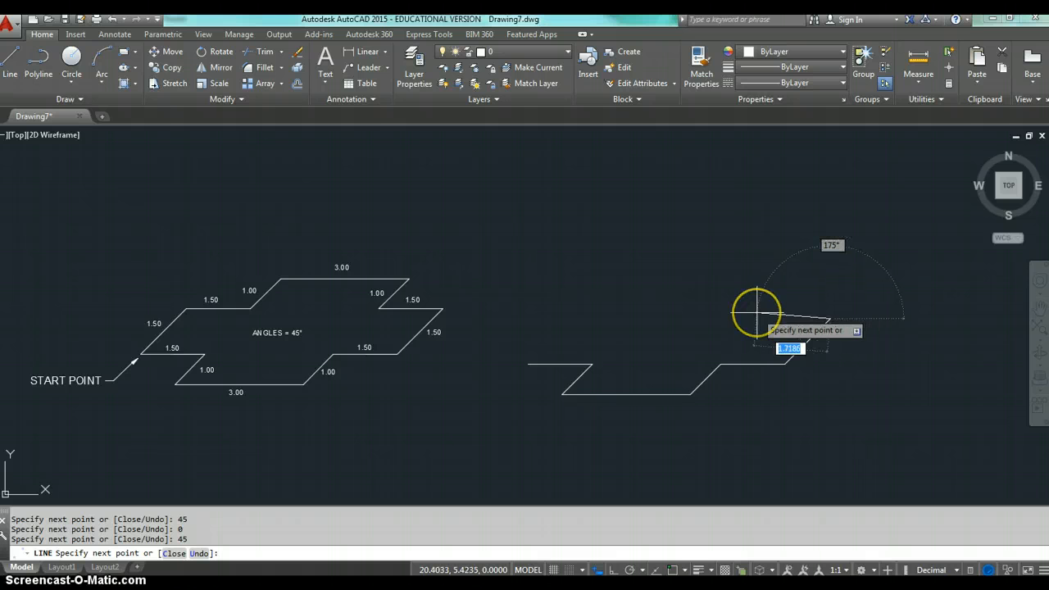
Step: Continue from the outline's right tip with a segment 1.5 long at 180°, running back to the left
text(1.5)
key(Tab)
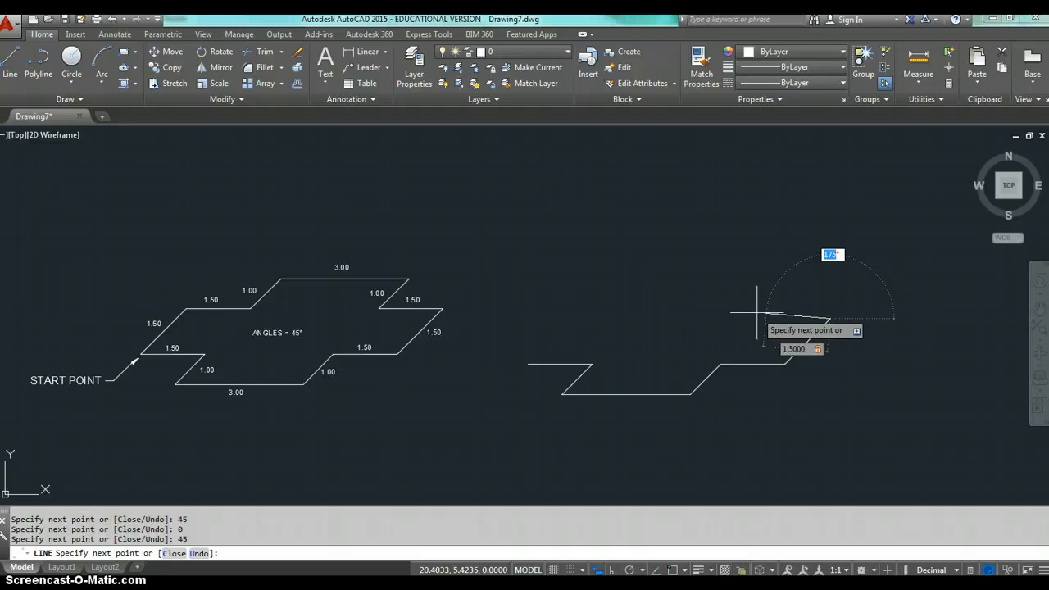
text(180)
key(Return)
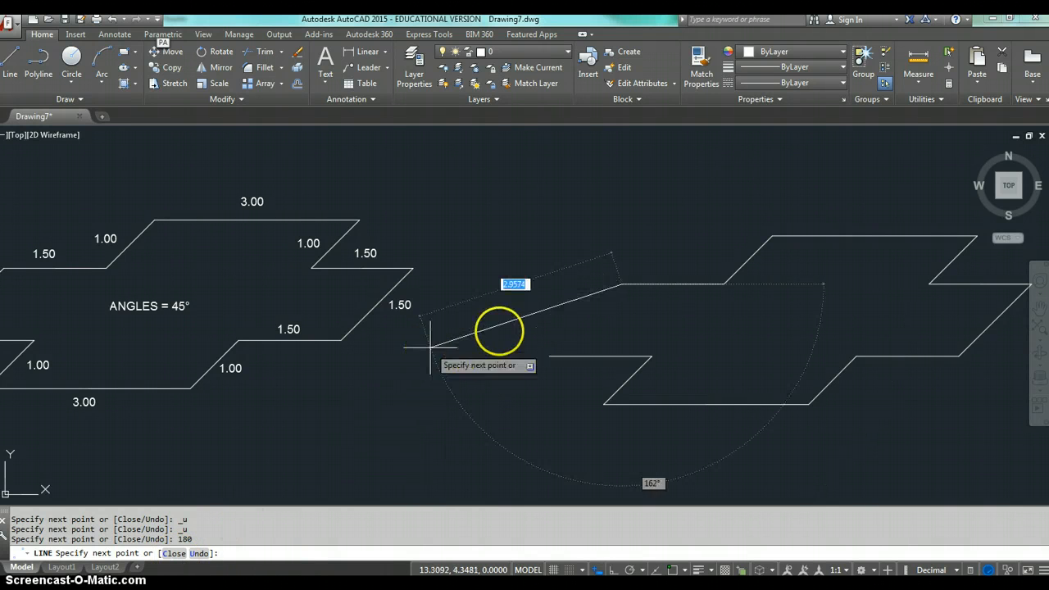
Step: Finish the outline by closing the line back to its start point with the Close option
click(527, 342)
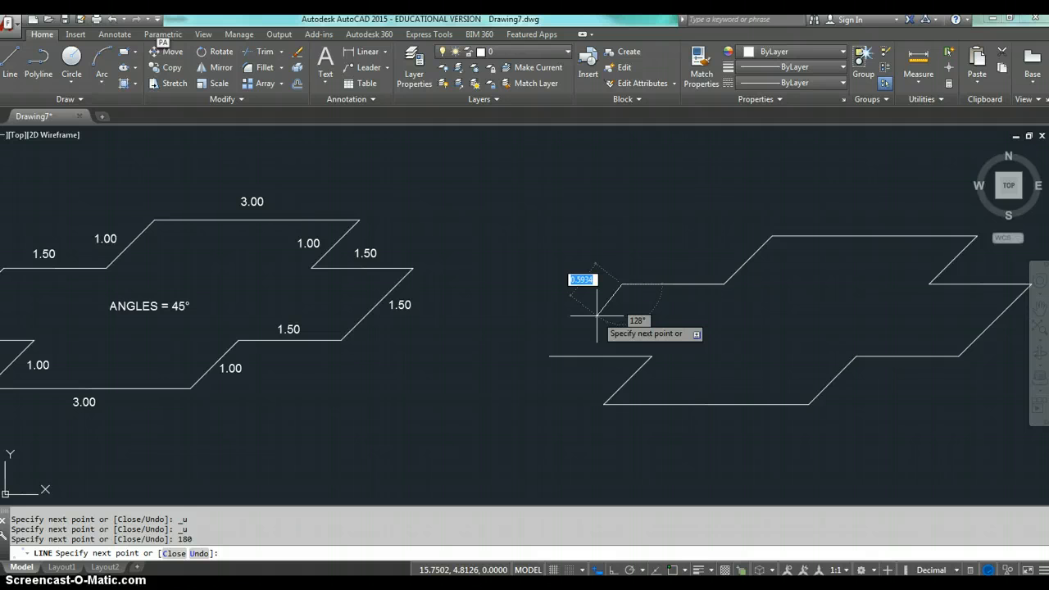
scroll(597, 314, down, 3)
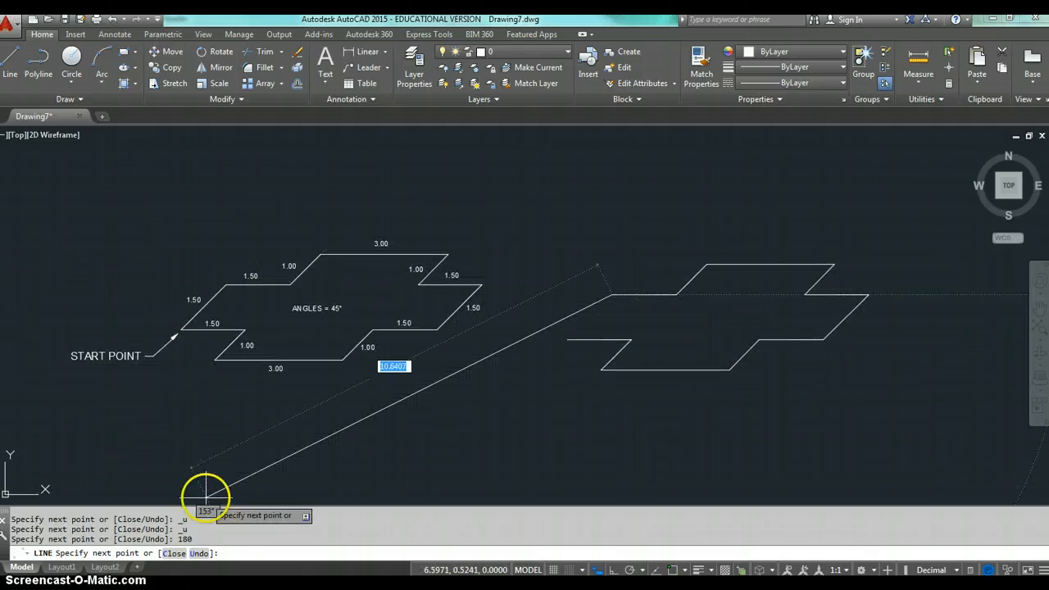
click(172, 553)
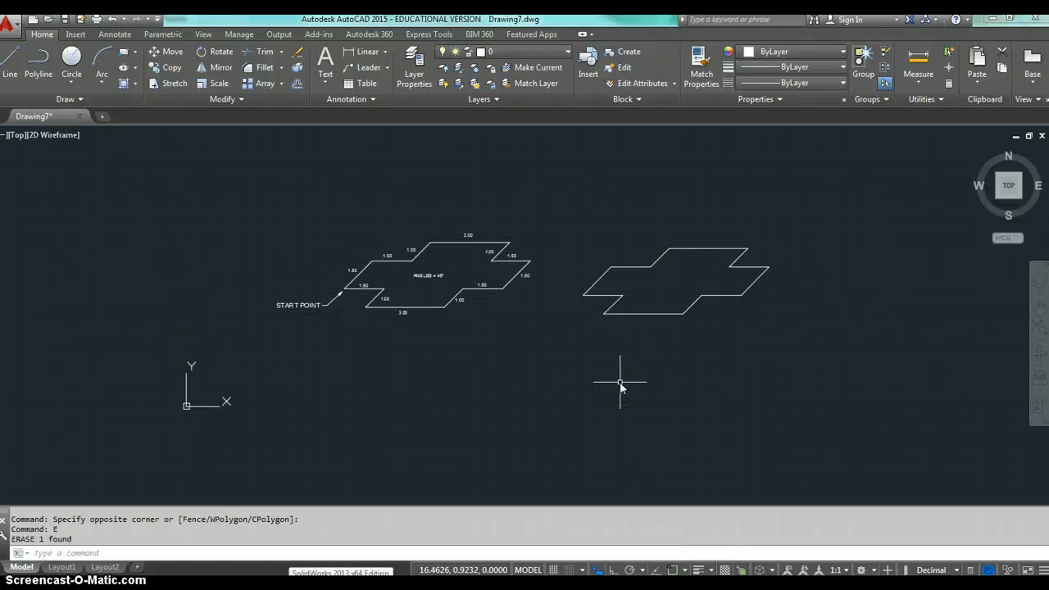
Step: Switch to Adobe Reader and review the Line command steps on the Drawing Commands page of the PDF
click(413, 550)
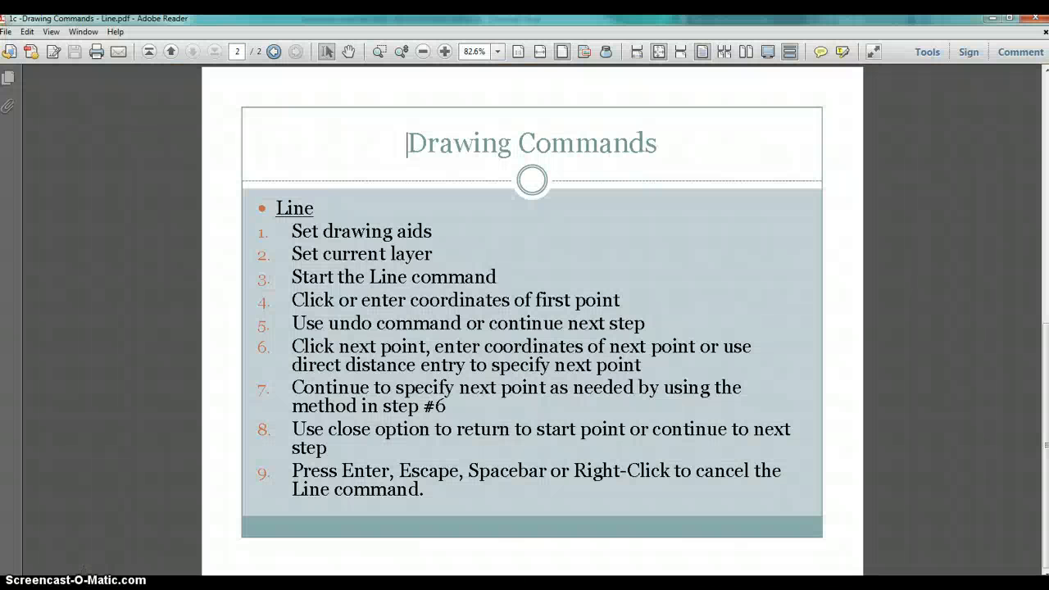
click(499, 238)
click(324, 238)
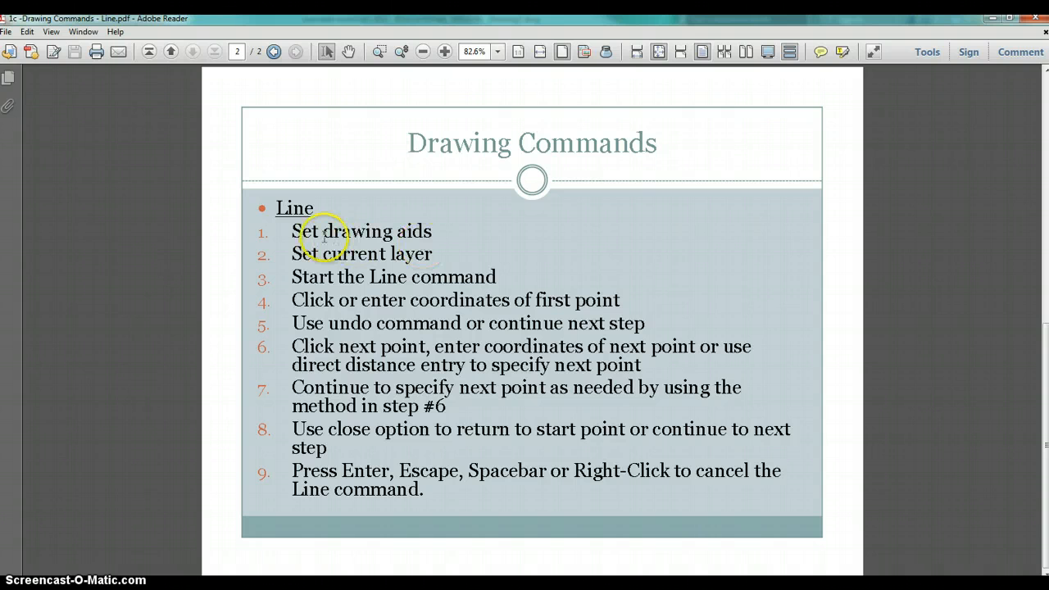